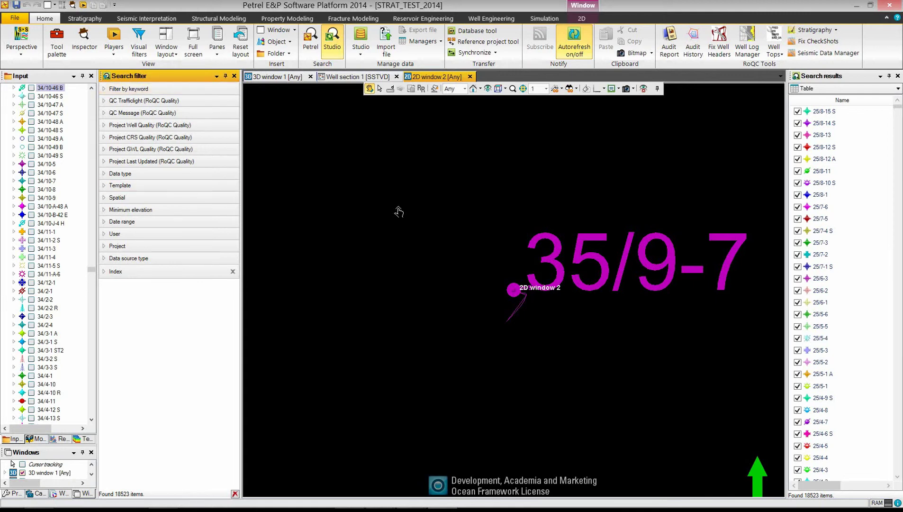
Look over the QC Trafficlight and QC Message filter categories, then collapse them again
click(198, 102)
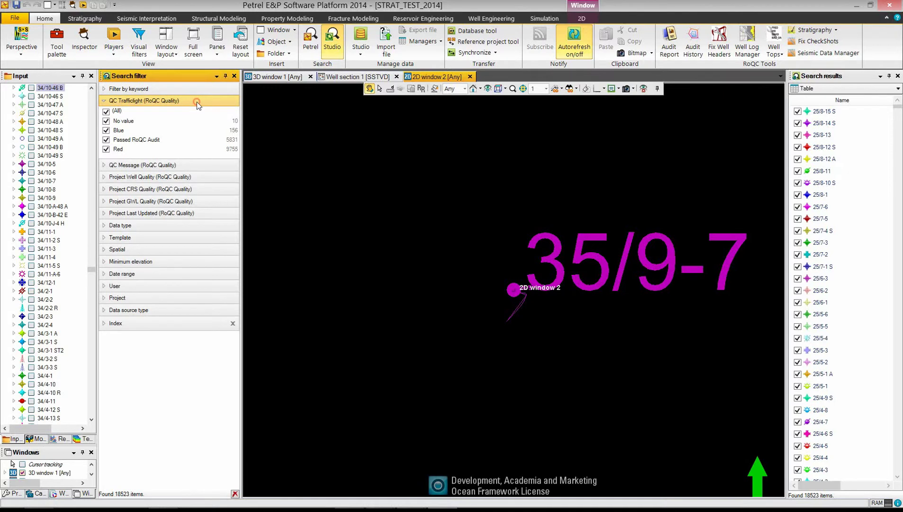
click(197, 102)
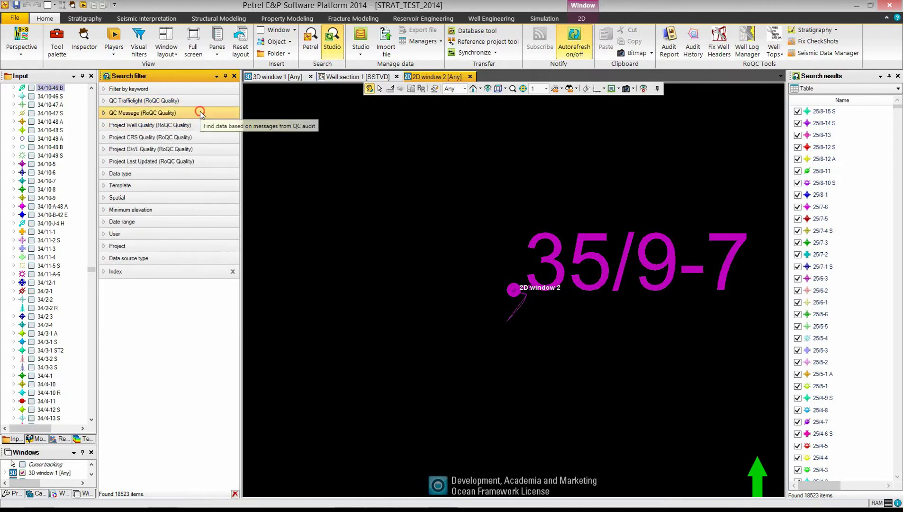
click(200, 112)
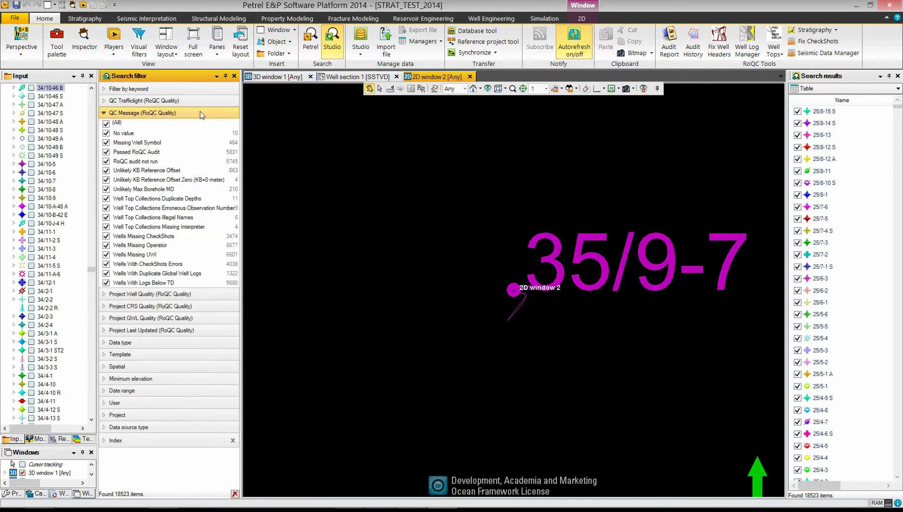
click(200, 112)
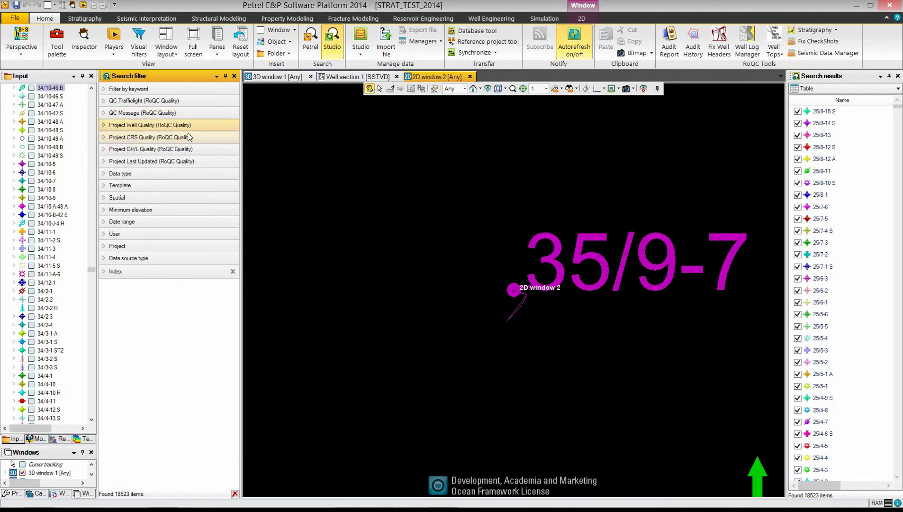
Add the RoQC Quality > Project Well Top Quality filter and collapse its histogram
right_click(221, 161)
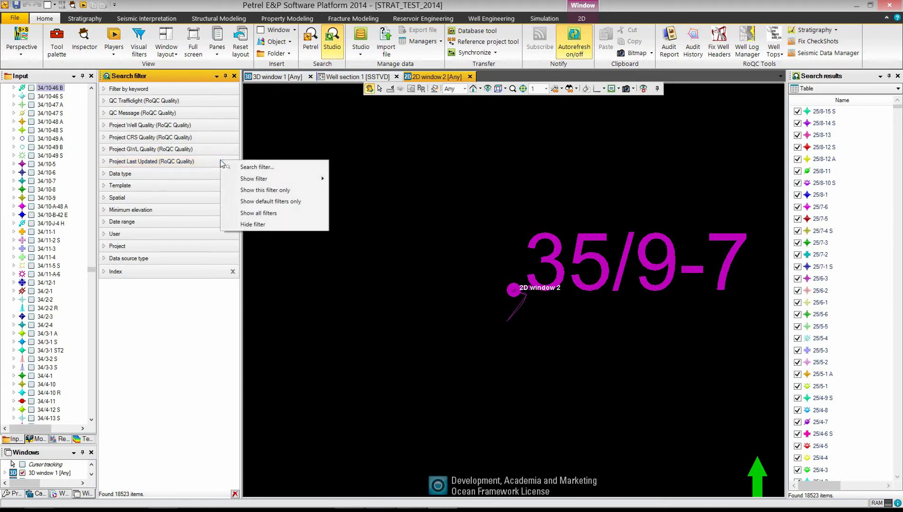
mouse_move(265, 179)
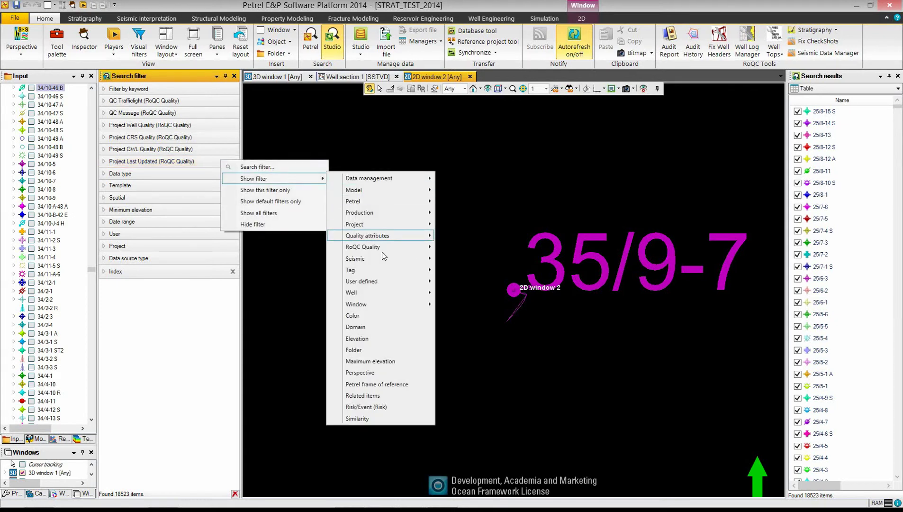
mouse_move(381, 249)
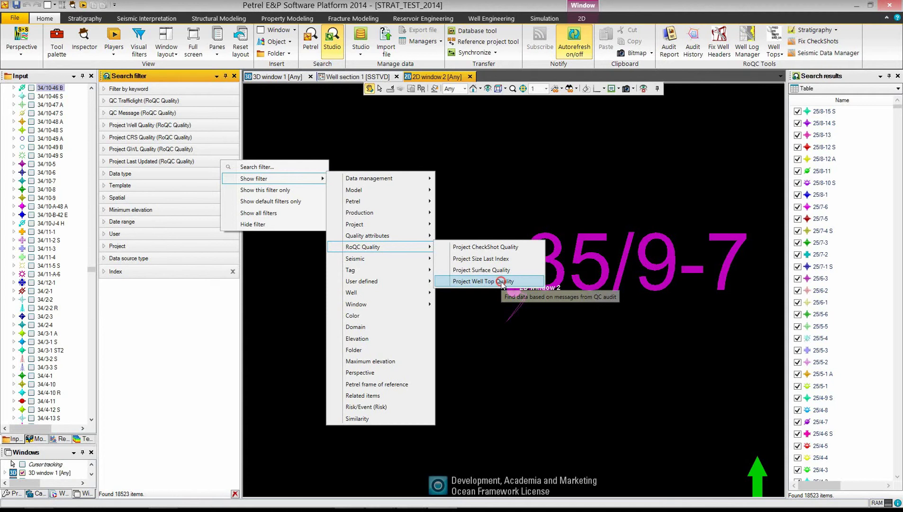
click(502, 282)
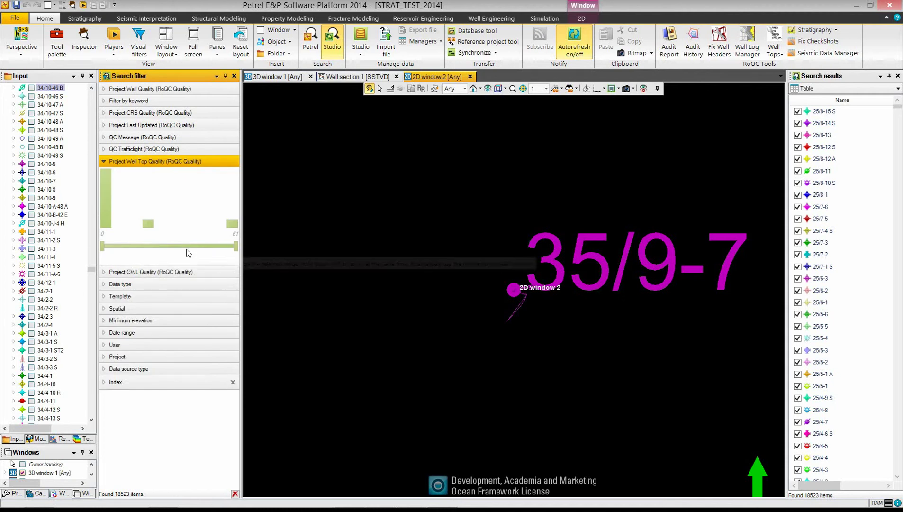
click(106, 161)
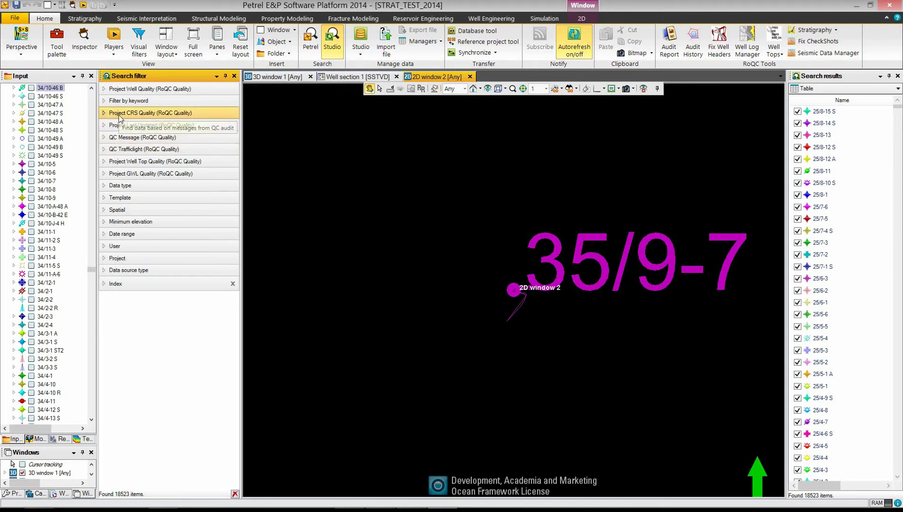
Clear all QC Message categories and check only Unlikely Max Borehole MD, leaving 210 items
click(129, 138)
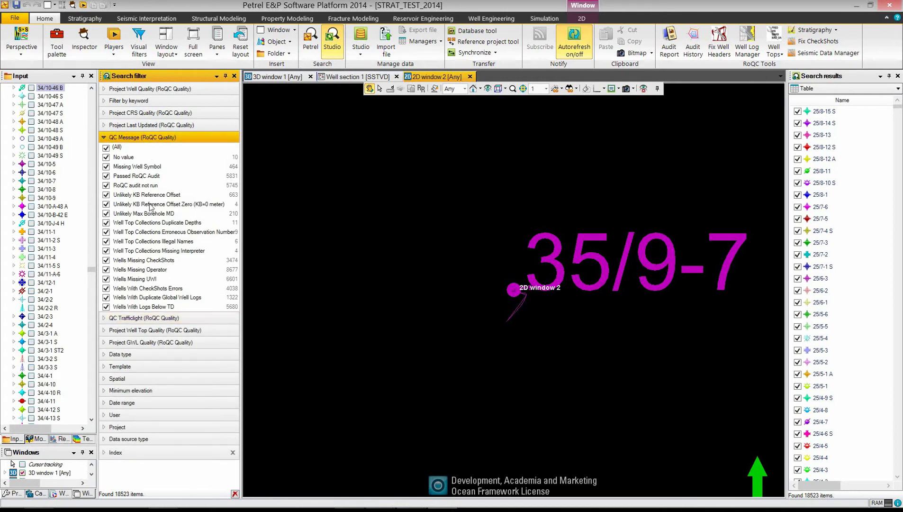
click(106, 148)
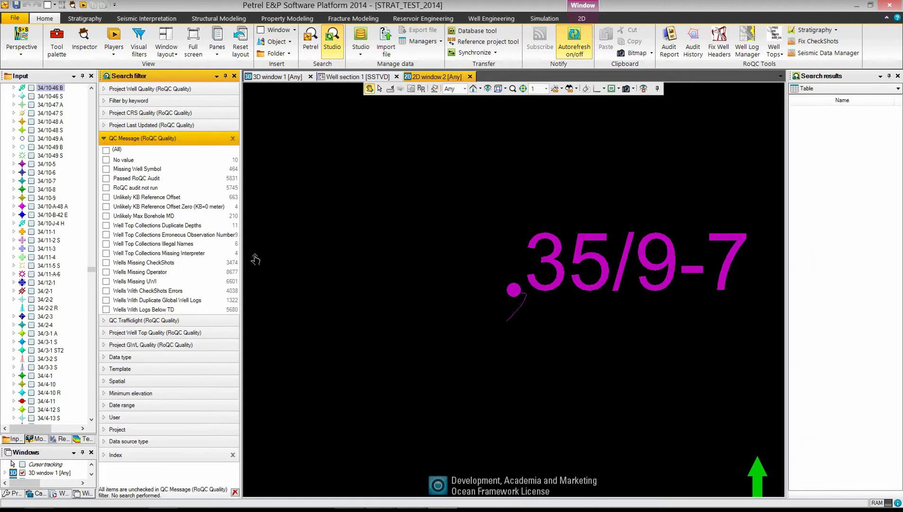
click(107, 217)
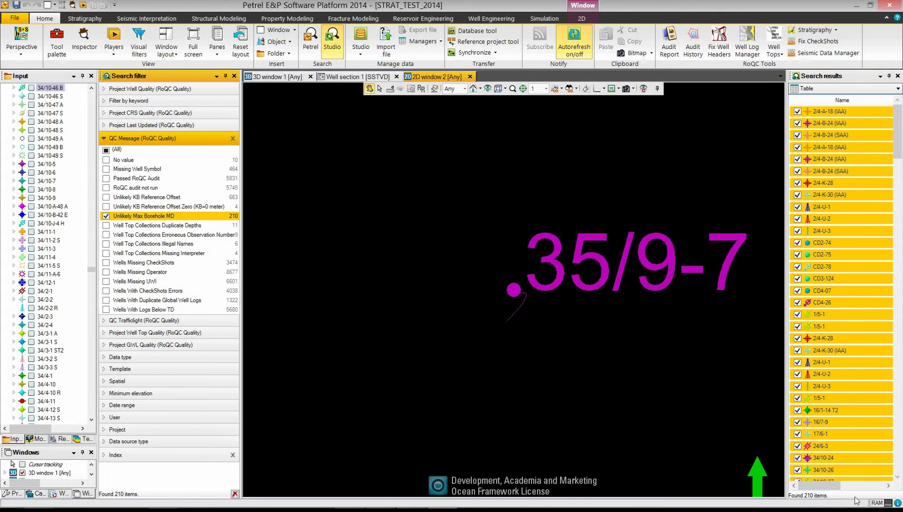
mouse_move(816, 504)
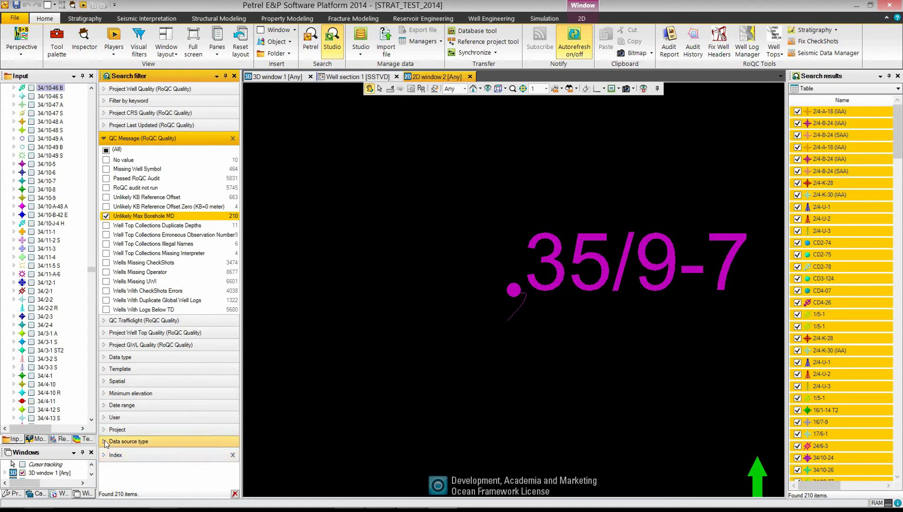
Browse the Project and User filter lists and review the chosen QC Message categories
click(105, 429)
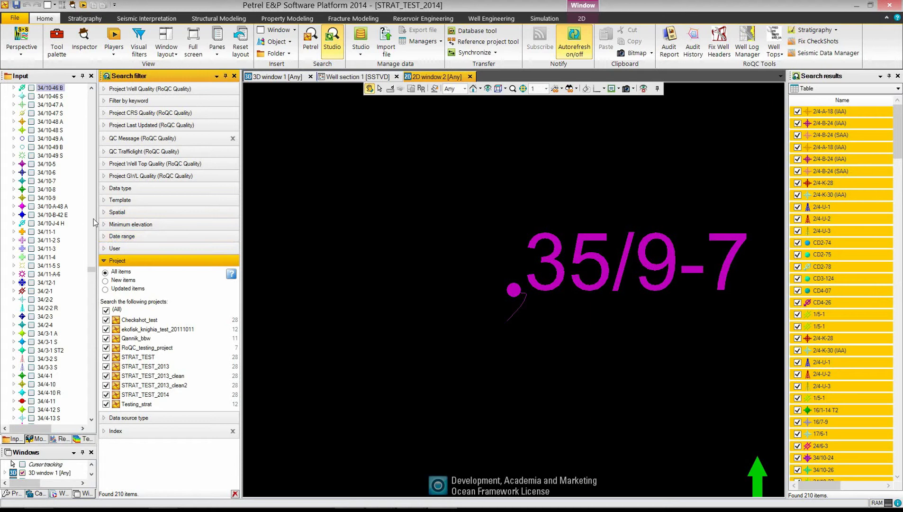
click(105, 249)
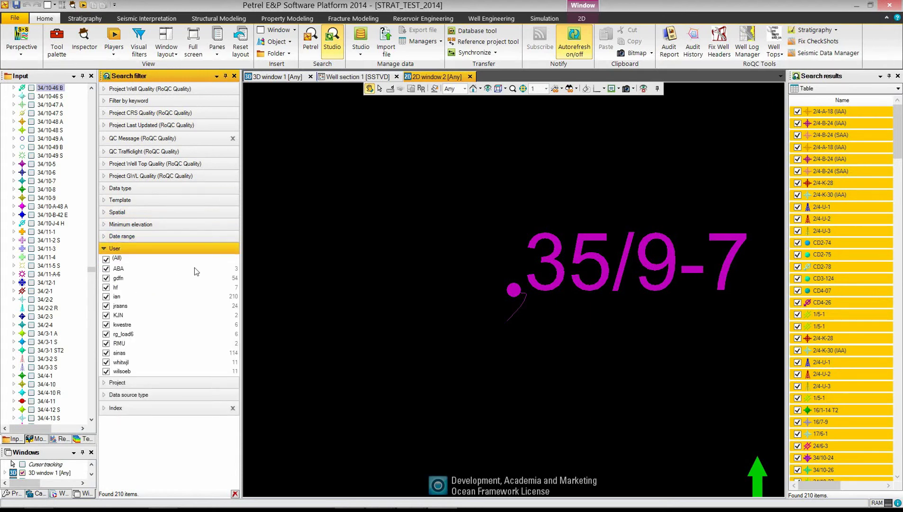
click(104, 249)
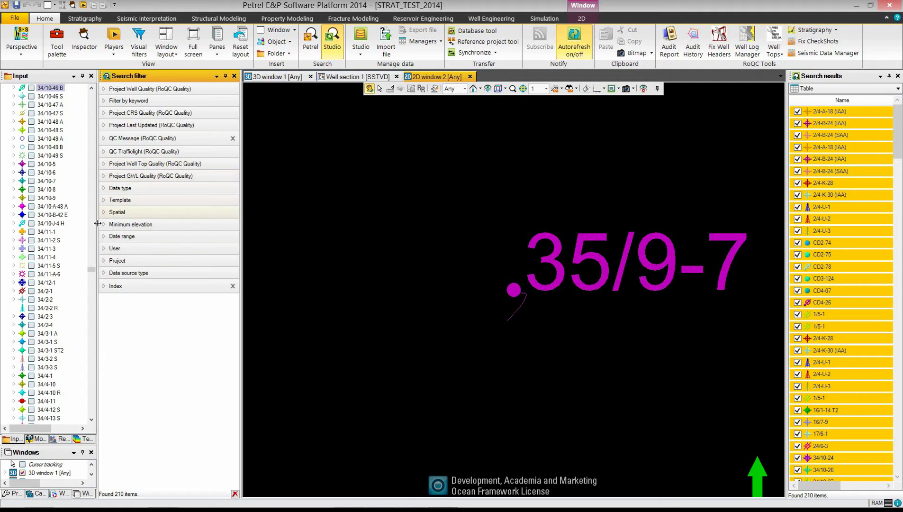
click(103, 138)
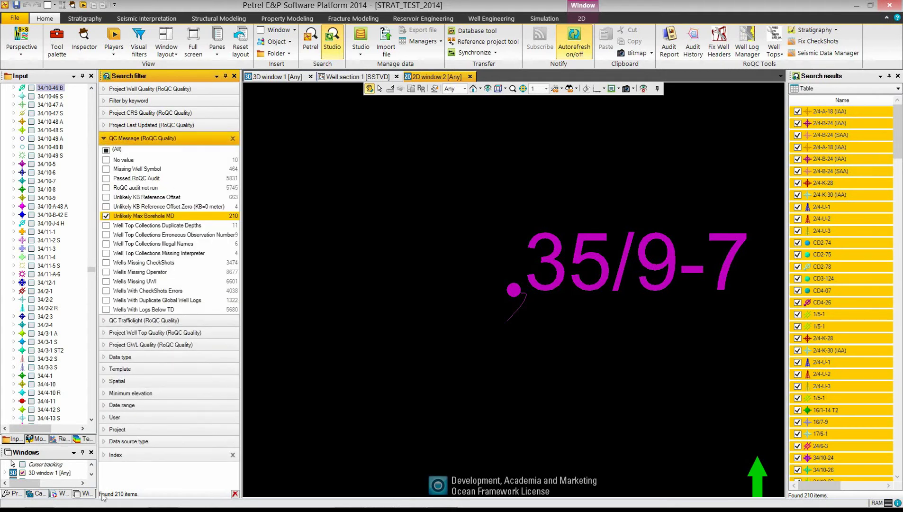
Toggle only the STRAT_TEST_2014 project on, cutting results to 28 items, and check QC Message counts
click(104, 430)
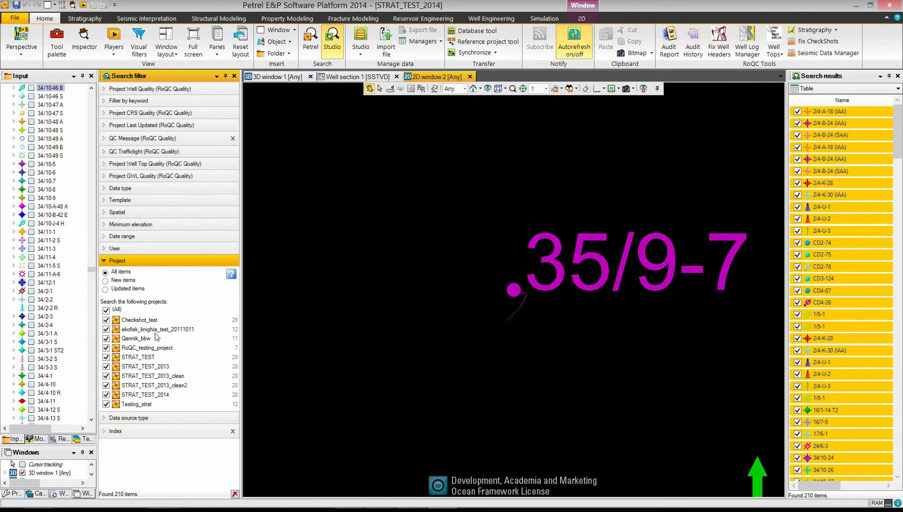
right_click(142, 398)
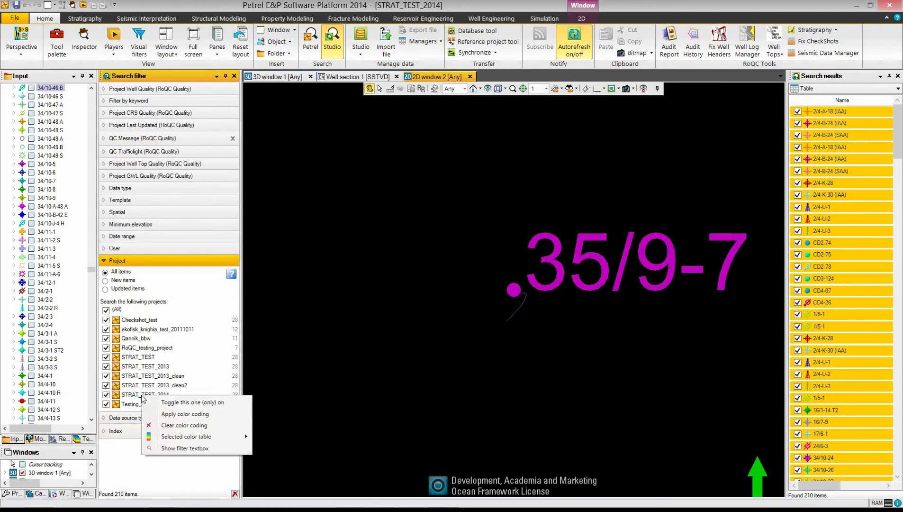
click(176, 402)
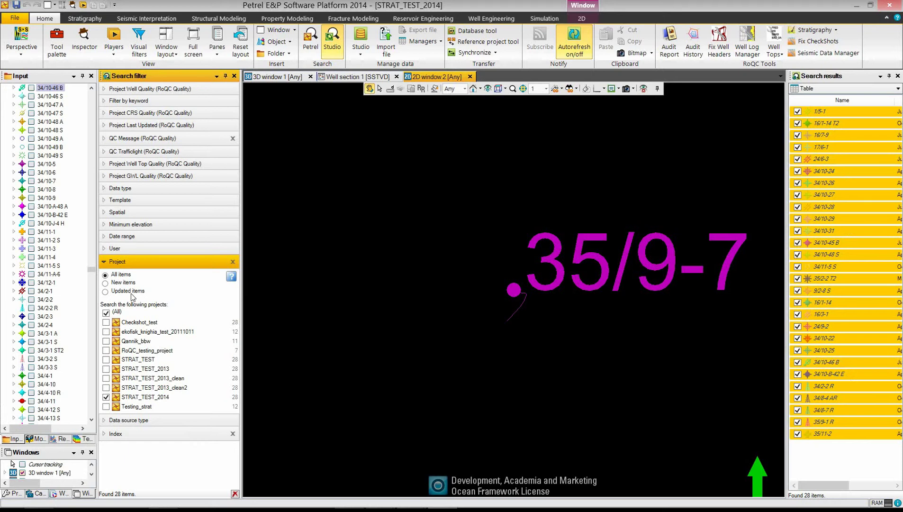
click(104, 139)
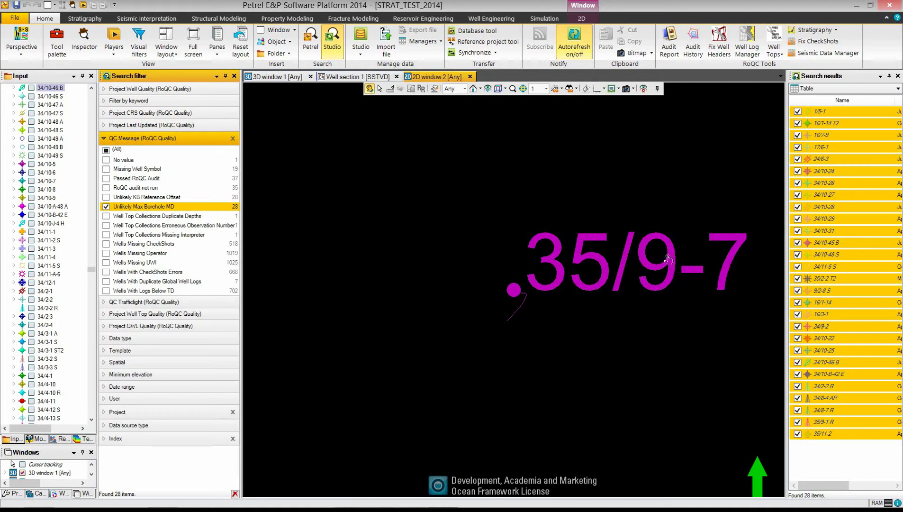
click(838, 146)
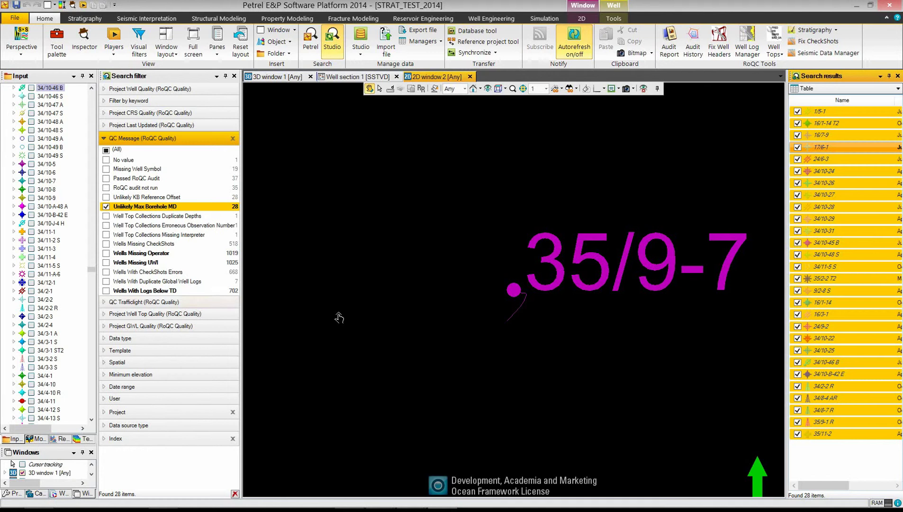
click(835, 254)
click(835, 340)
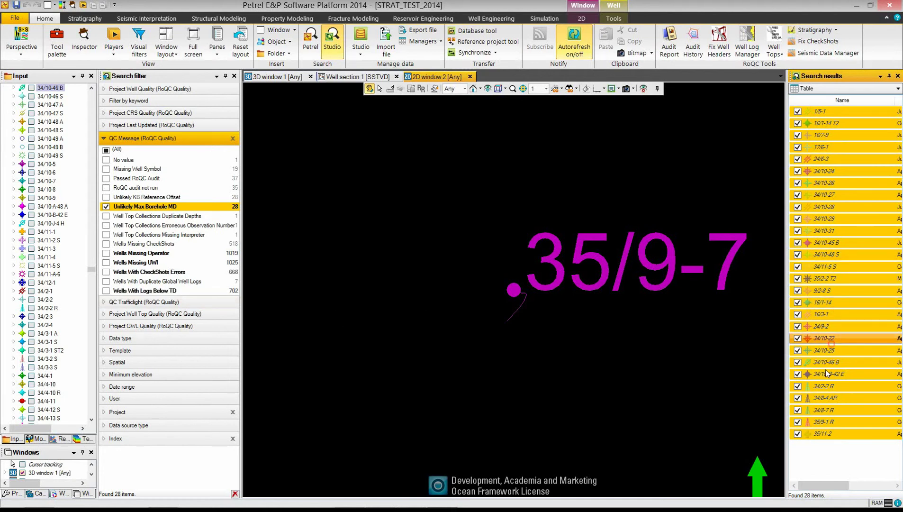
click(823, 387)
click(817, 423)
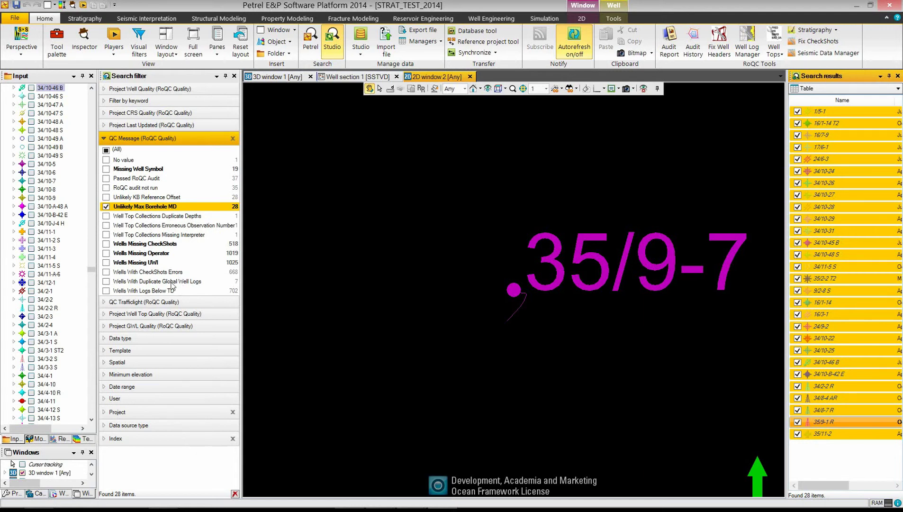
Show result well 35/9-1 R in the Input tree and view its settings, cancelling without changes
right_click(861, 424)
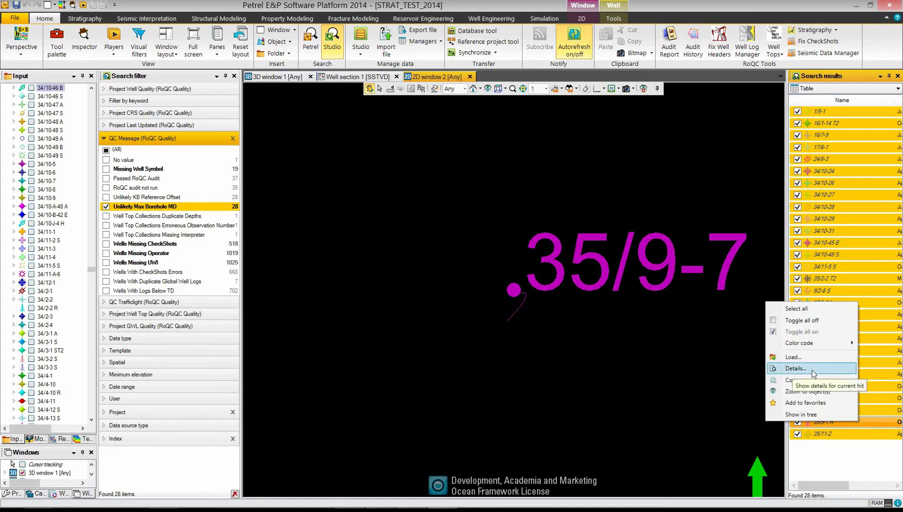
click(808, 415)
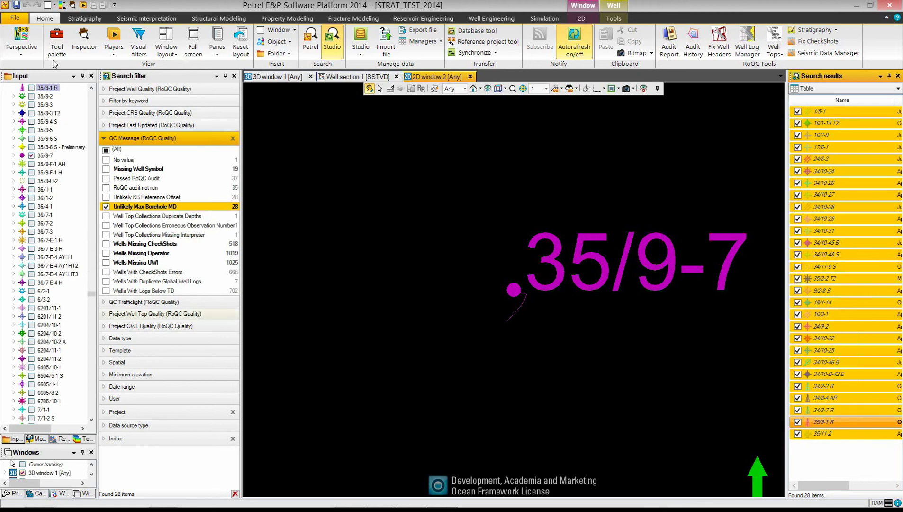
right_click(45, 89)
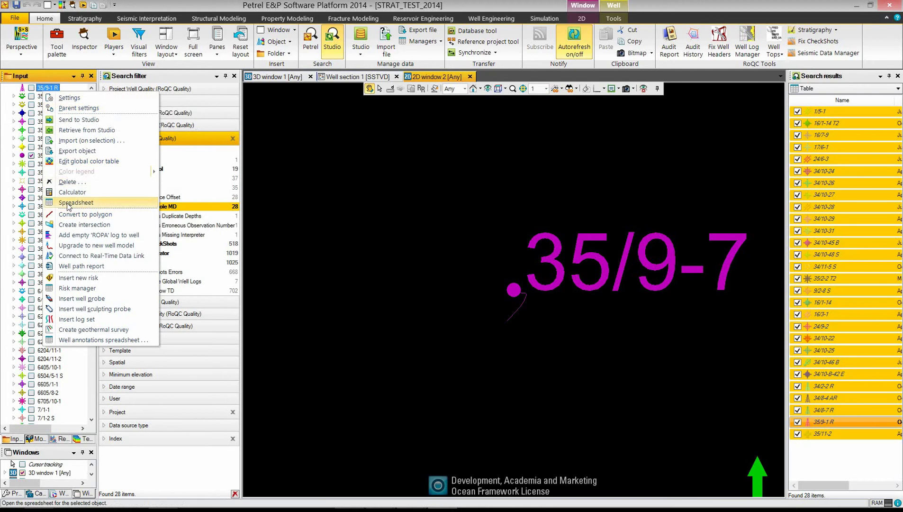
click(66, 99)
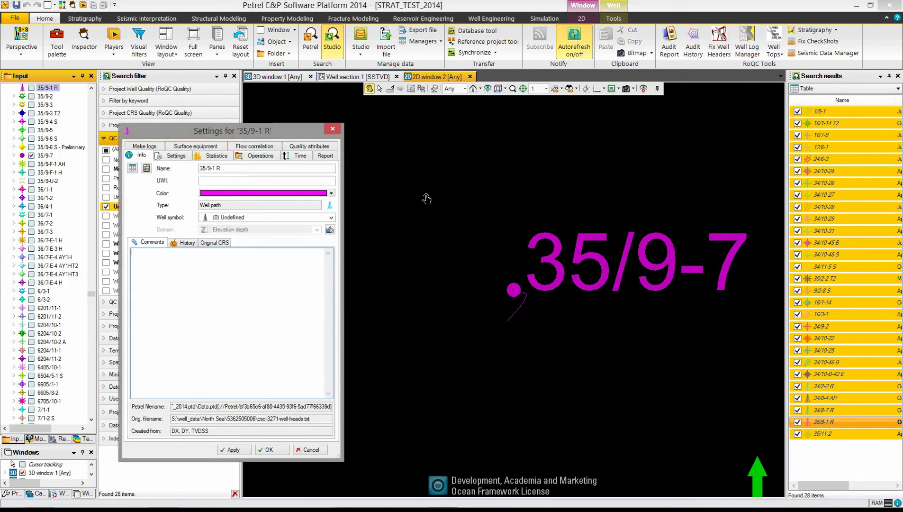
click(311, 450)
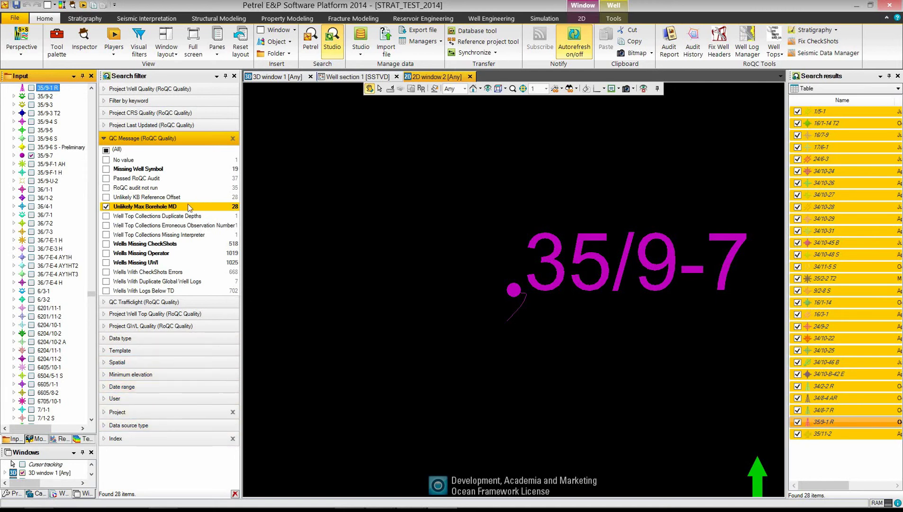
Remove the QC Message and Project filters and expand the Well Top and GWL Quality histograms
click(234, 139)
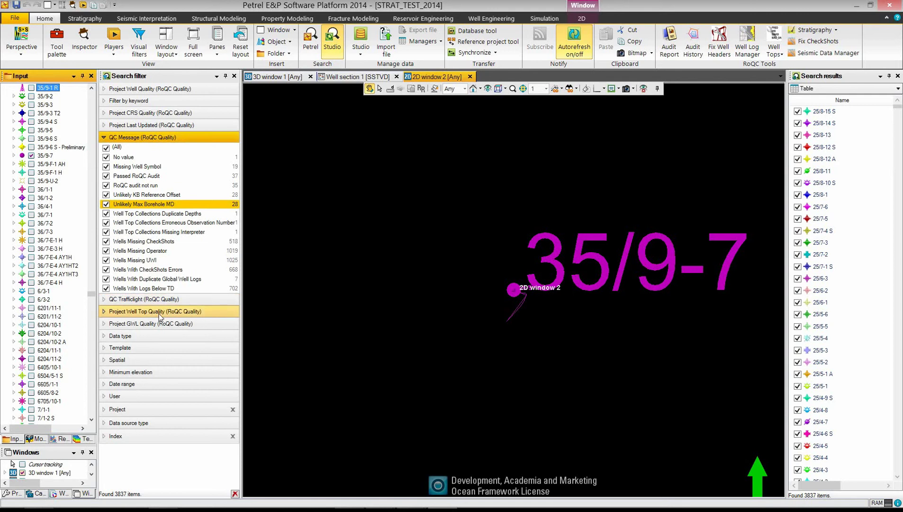
click(181, 312)
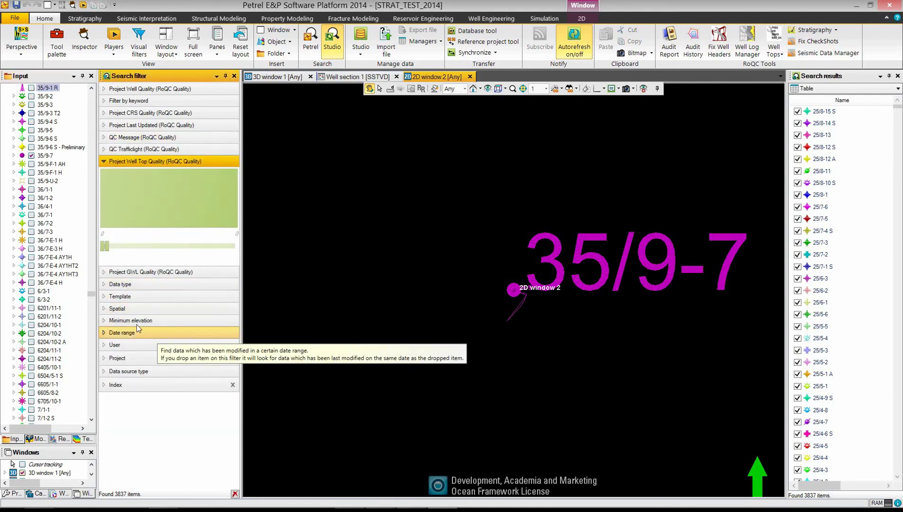
click(185, 271)
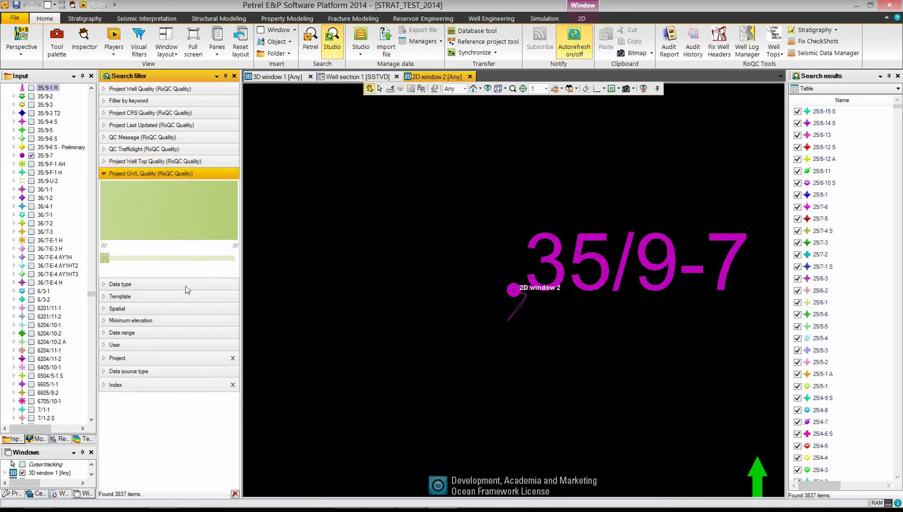
click(233, 360)
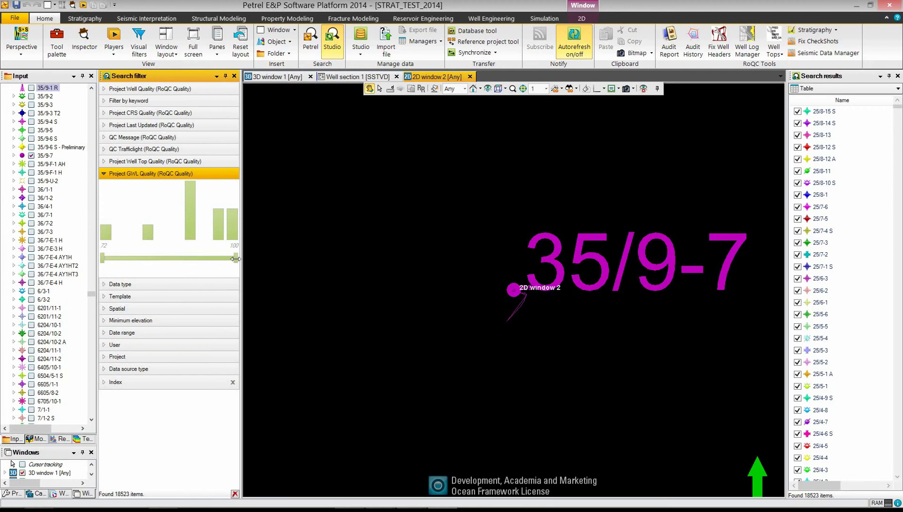
Cap Project GWL Quality at about 77, leaving only RoQC_testing_project, then expand Project Last Updated
drag(236, 259, 121, 255)
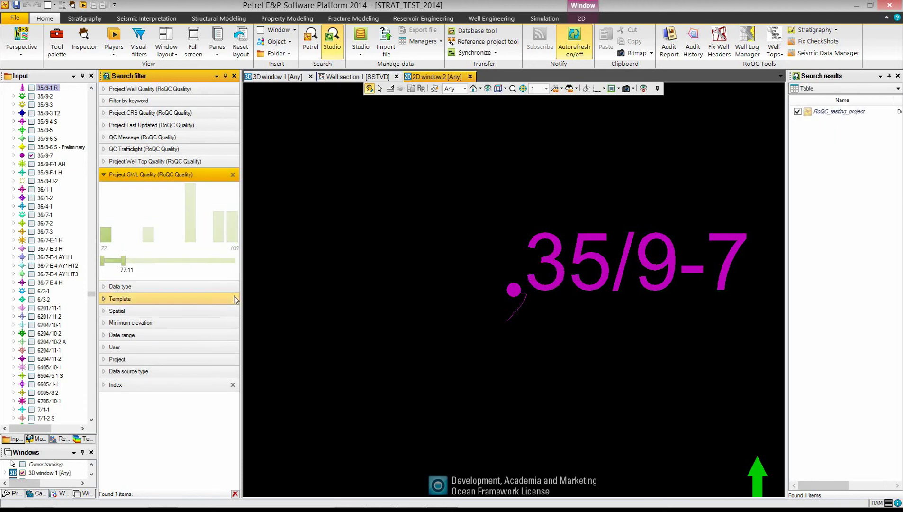
click(101, 334)
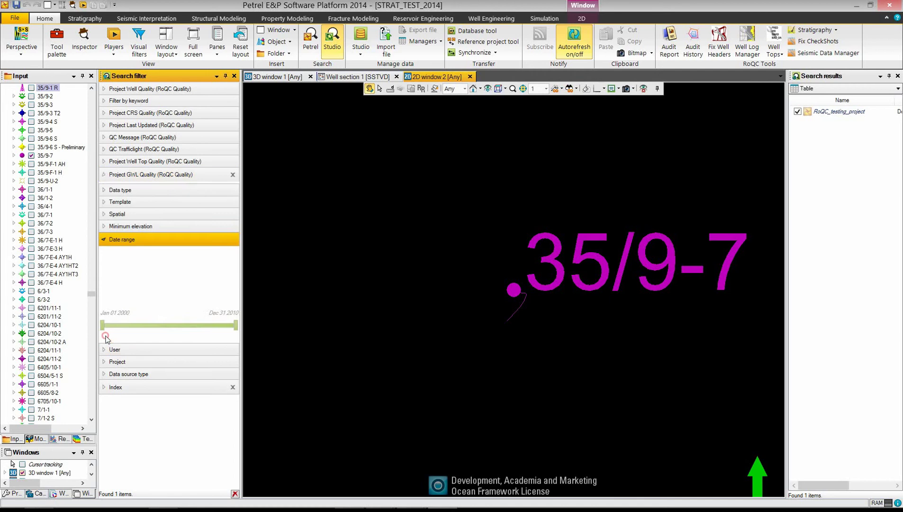
click(142, 236)
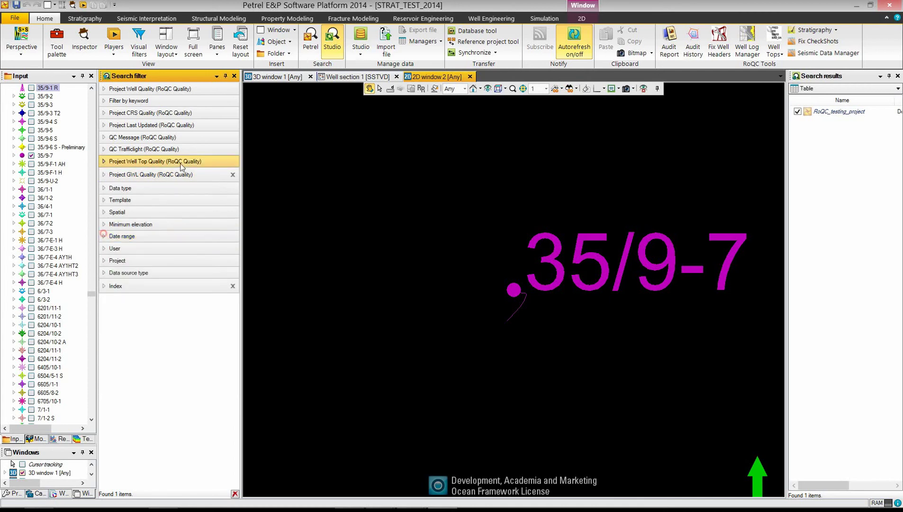
click(124, 126)
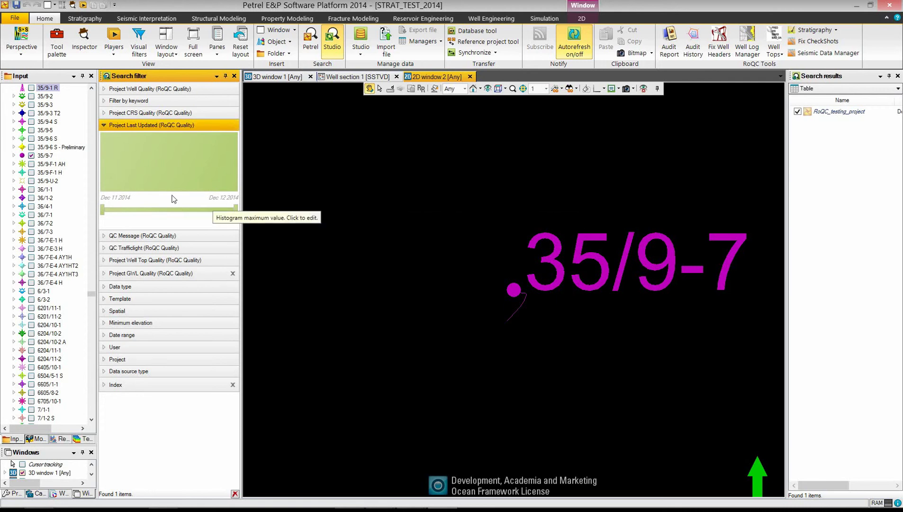
Remove the Project GWL Quality filter and limit Project Well Quality to 13.61 or lower
click(232, 273)
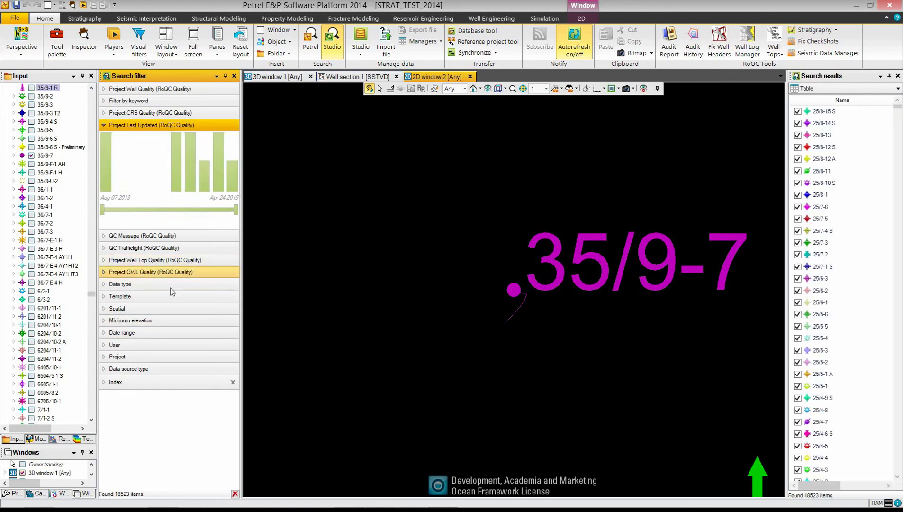
click(152, 89)
drag(236, 175, 122, 175)
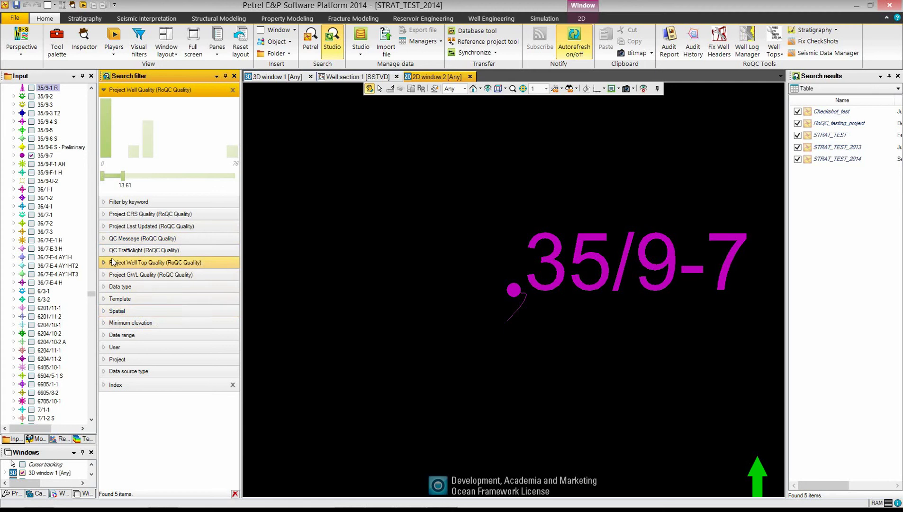
End the Project Last Updated range at Aug 13 2014, leaving Checkshot_test and STRAT_TEST_2013
click(116, 227)
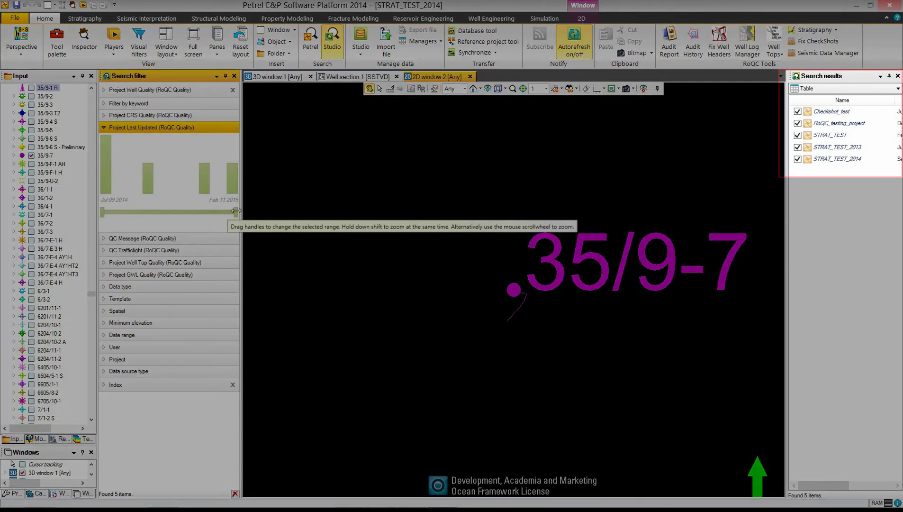
drag(236, 210, 235, 211)
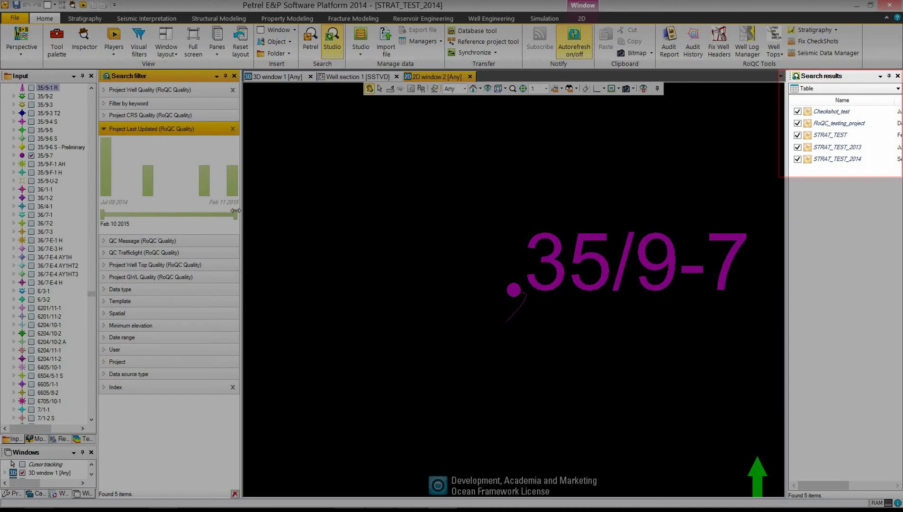
drag(236, 211, 122, 199)
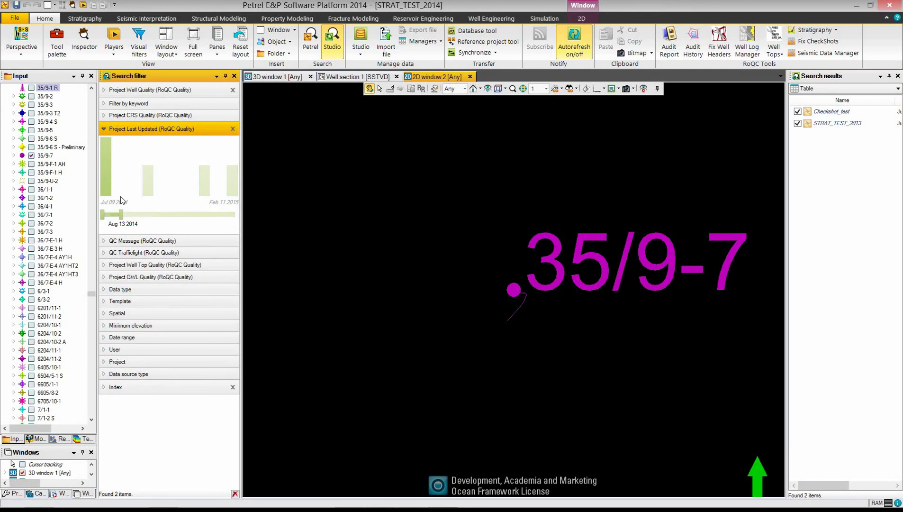